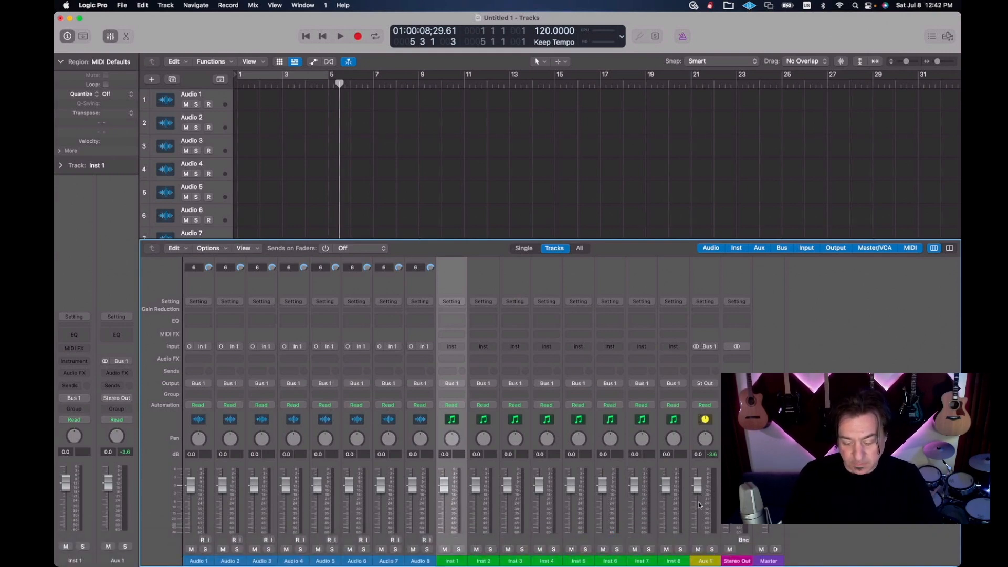
Step: Rename the Aux 1 channel strip in the mixer as Bus
left_click(703, 561)
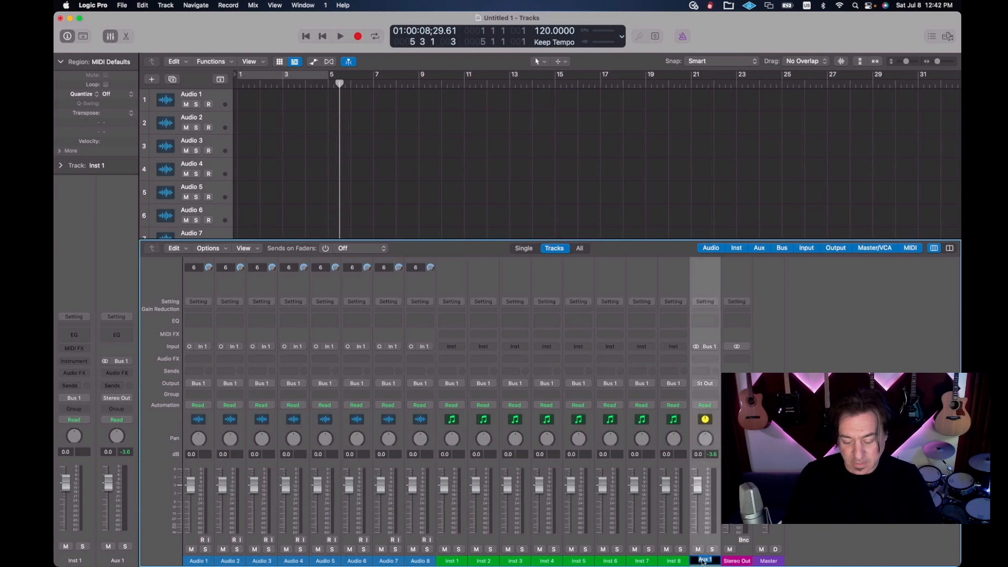
type("Bus")
key("Return")
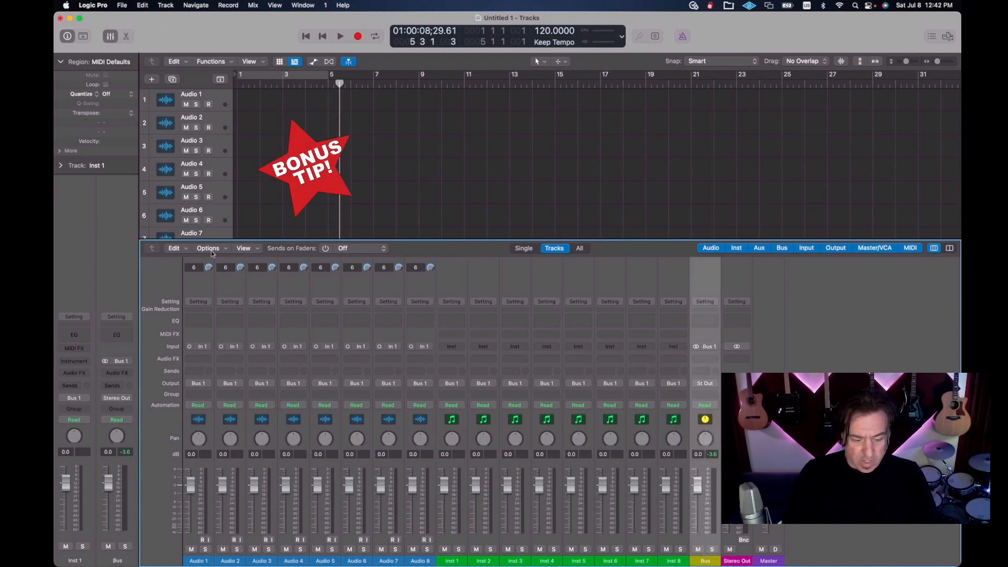
Step: Hide the mixer's legend, show it once more for comparison, and hide it again
left_click(243, 249)
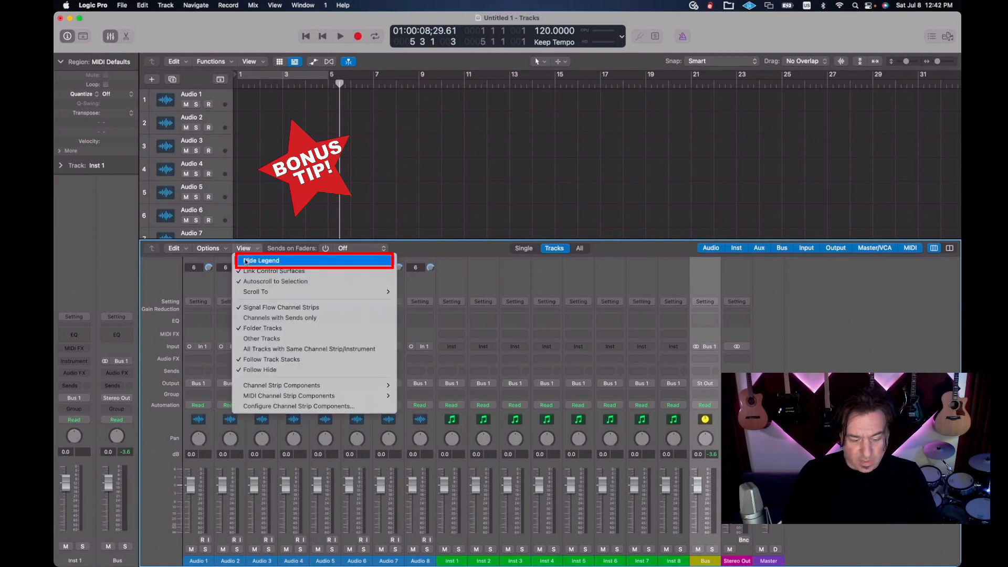
left_click(245, 261)
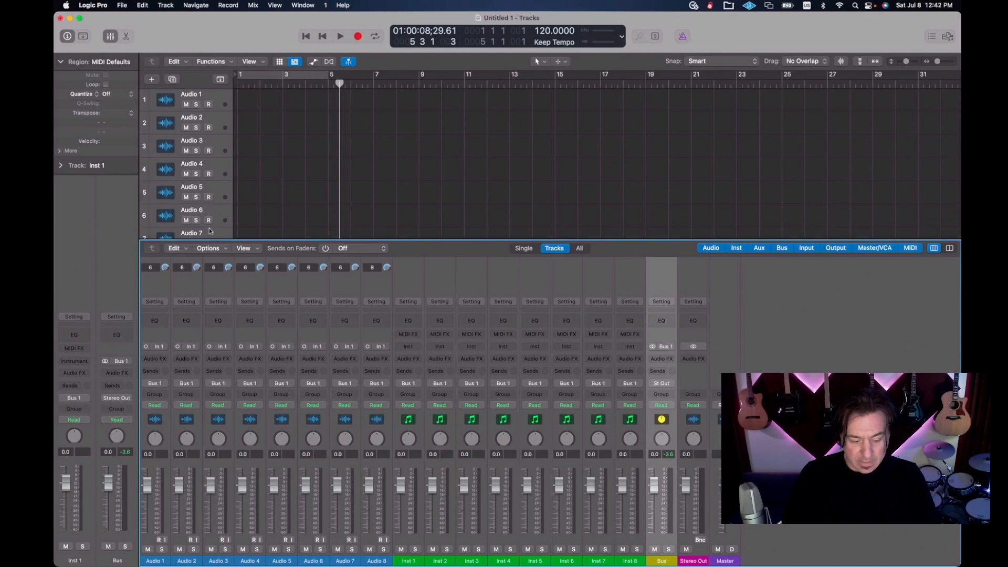
left_click(252, 255)
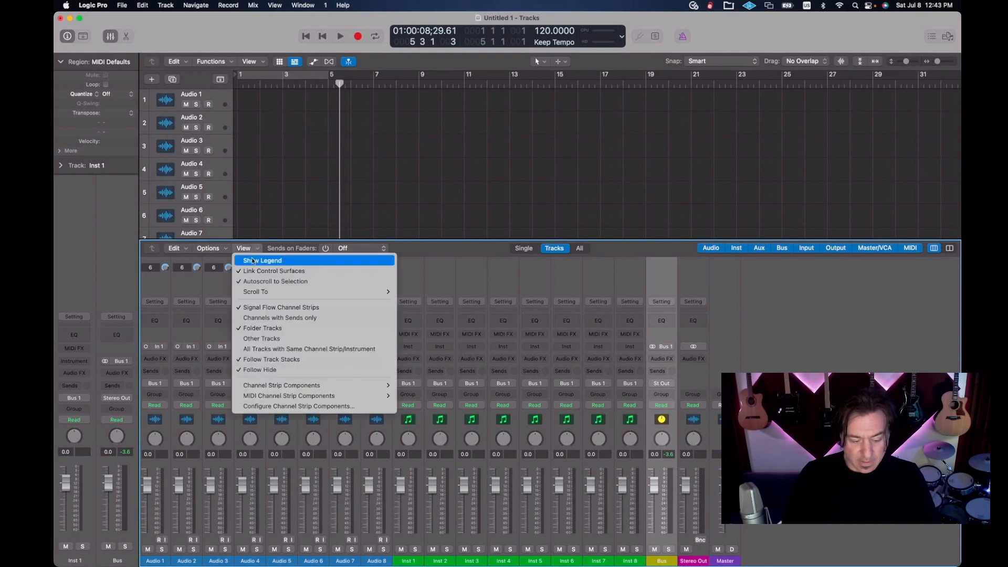
left_click(252, 260)
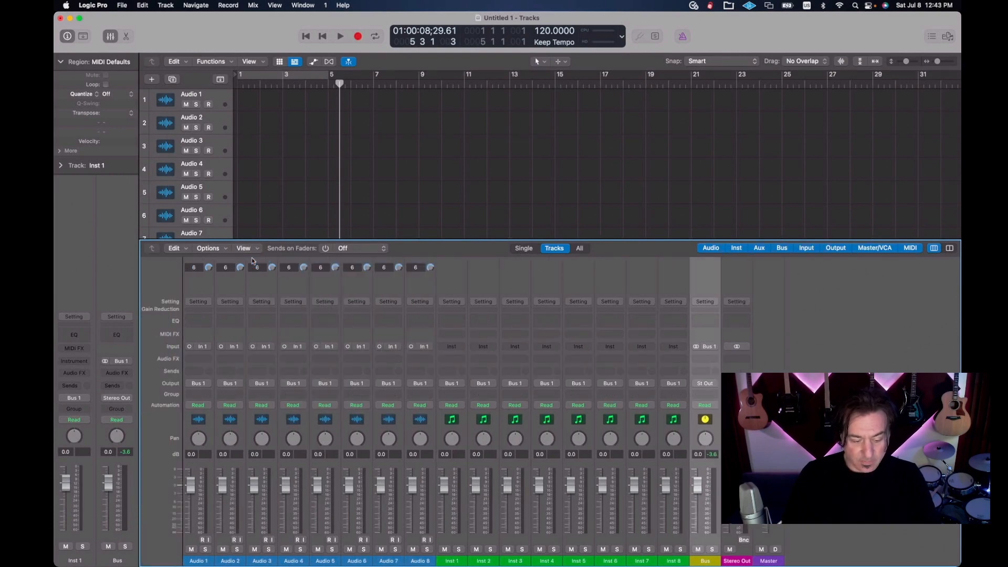
left_click(255, 249)
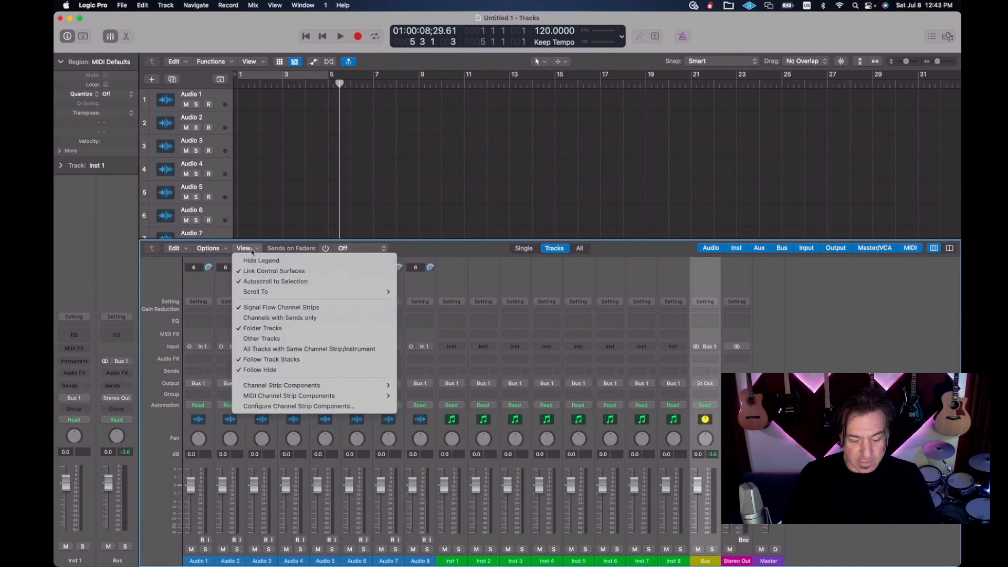
left_click(251, 260)
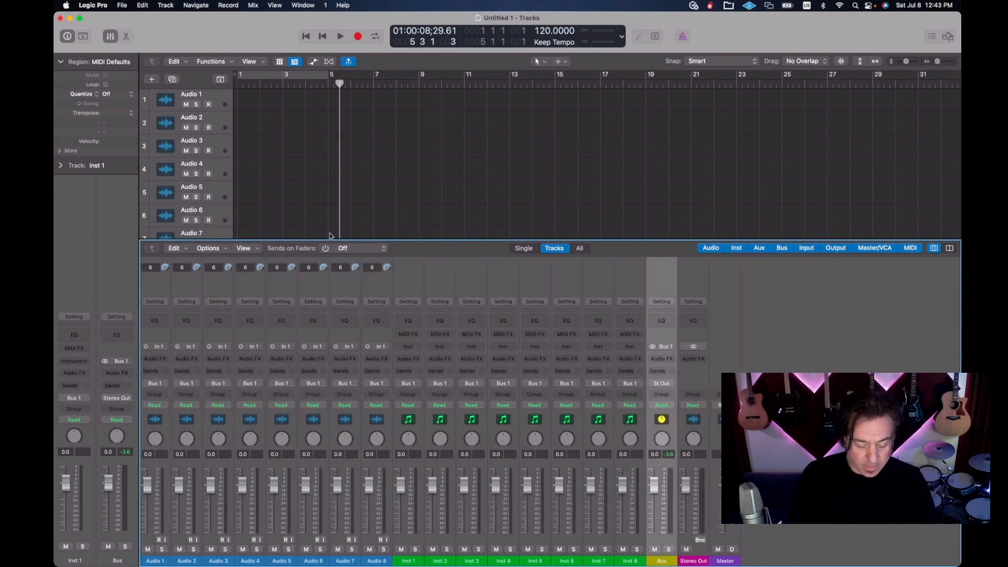
Step: Close the mixer and insert Drum Kit Designer as the software instrument on the Inst 1 track
key("x")
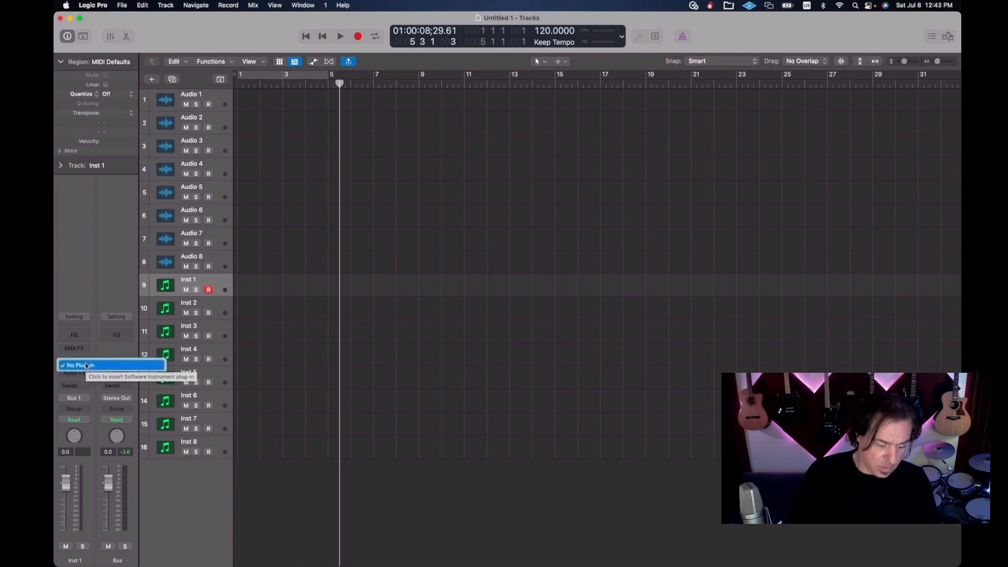
left_click(87, 365)
mouse_move(152, 420)
left_click(186, 422)
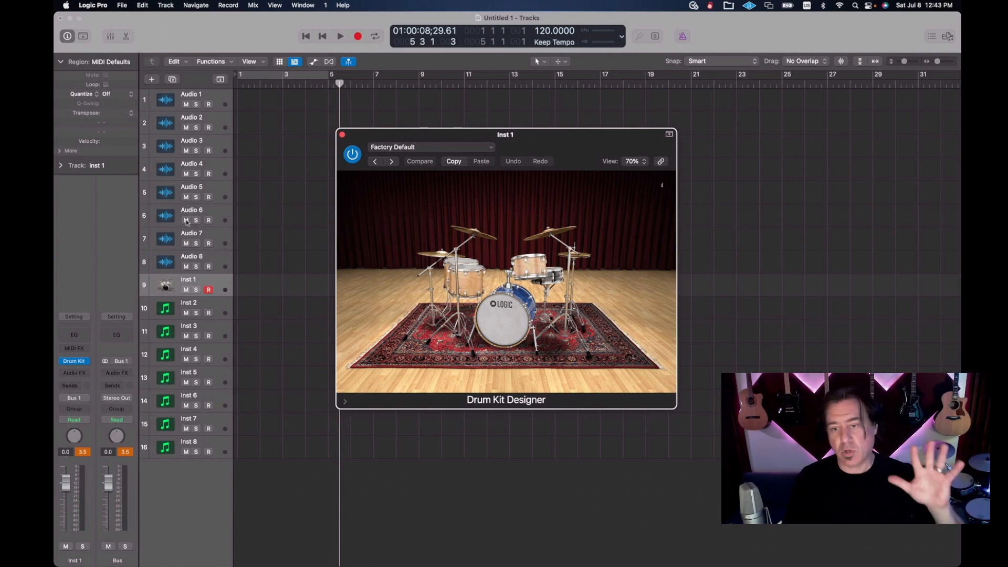
Step: Insert the ES1 synthesizer in stereo on the Inst 2 track and load its Old School Bass preset
left_click(209, 307)
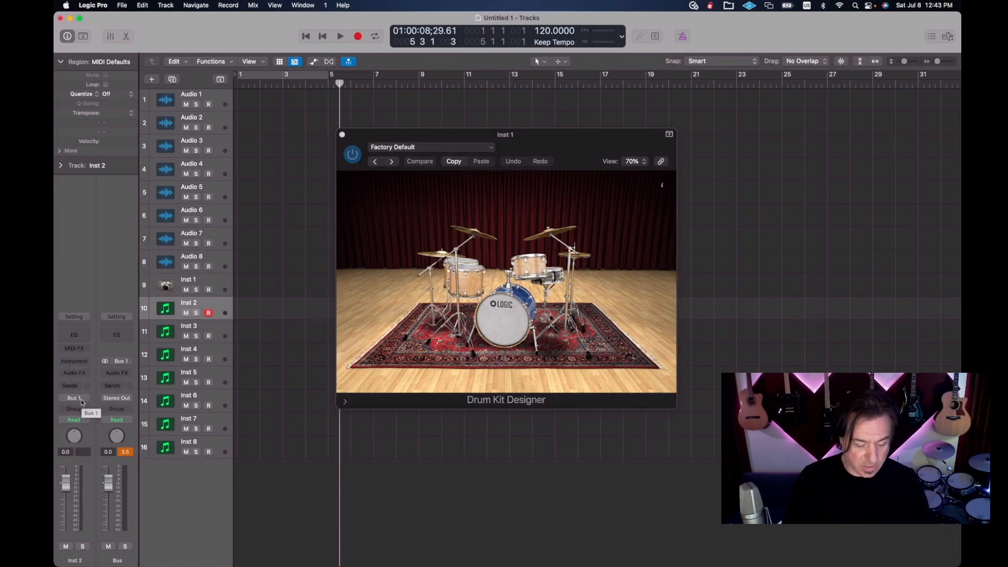
left_click(87, 362)
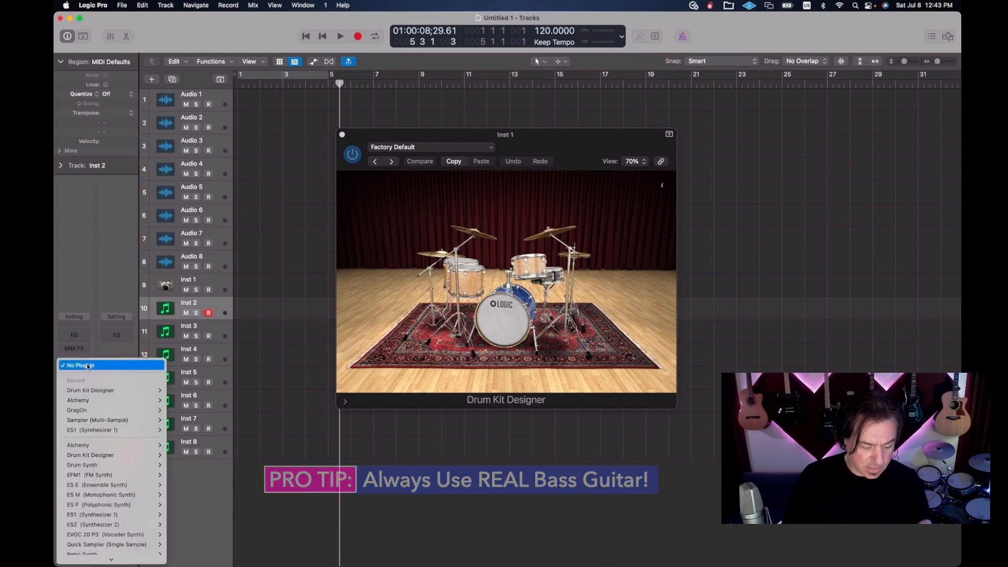
mouse_move(111, 519)
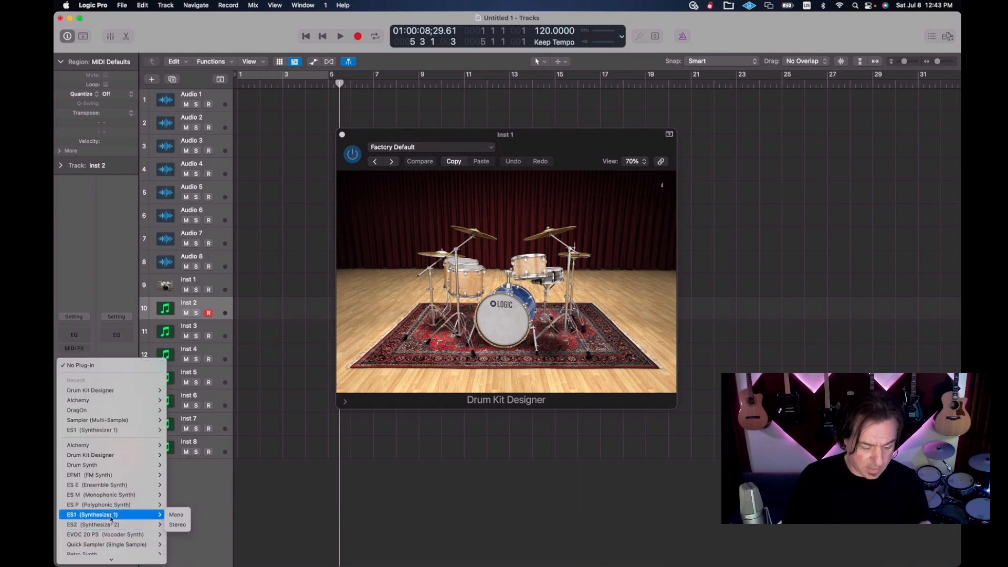
left_click(171, 524)
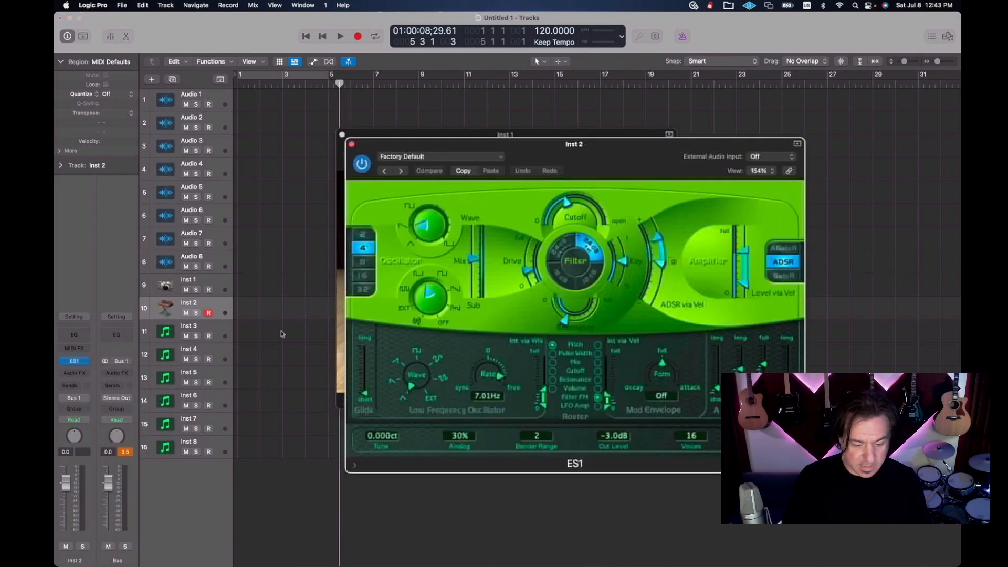
left_click(495, 158)
left_click(400, 173)
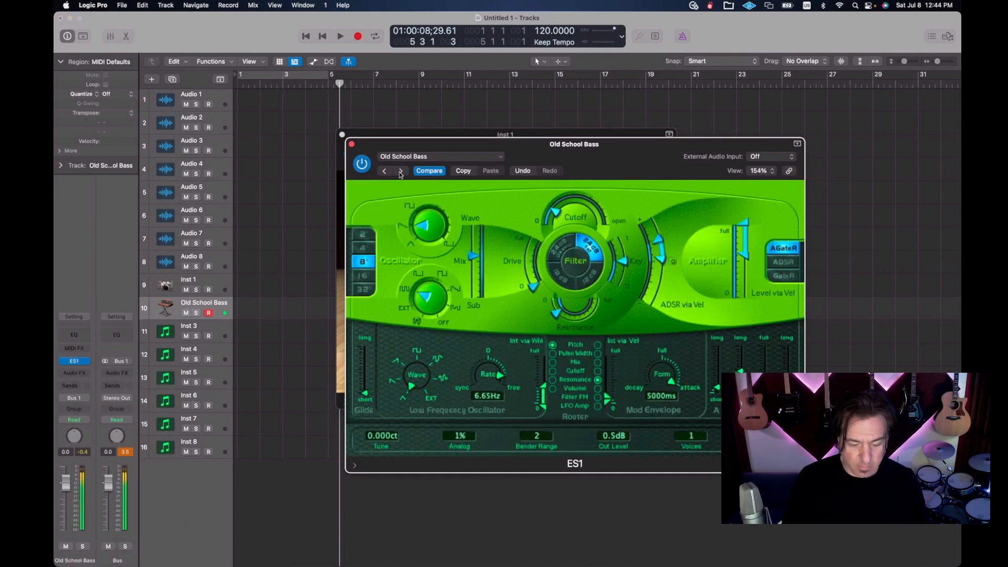
Step: Move the project start back to about bar 0 and capture a played drum performance as a recording on the Inst 1 track
left_click(205, 282)
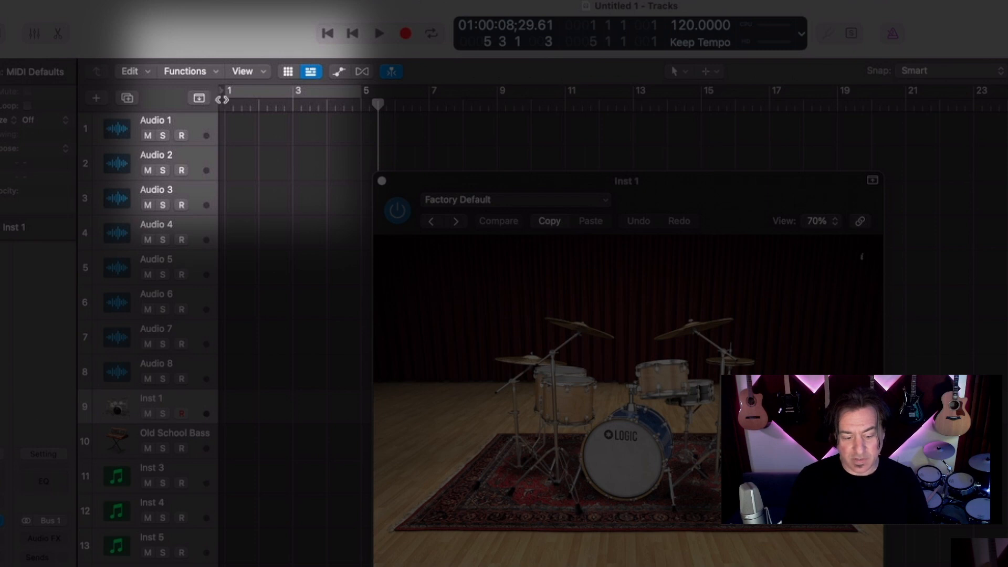
mouse_move(221, 95)
left_mouse_down()
mouse_move(193, 95)
mouse_move(238, 114)
mouse_move(197, 114)
left_mouse_up()
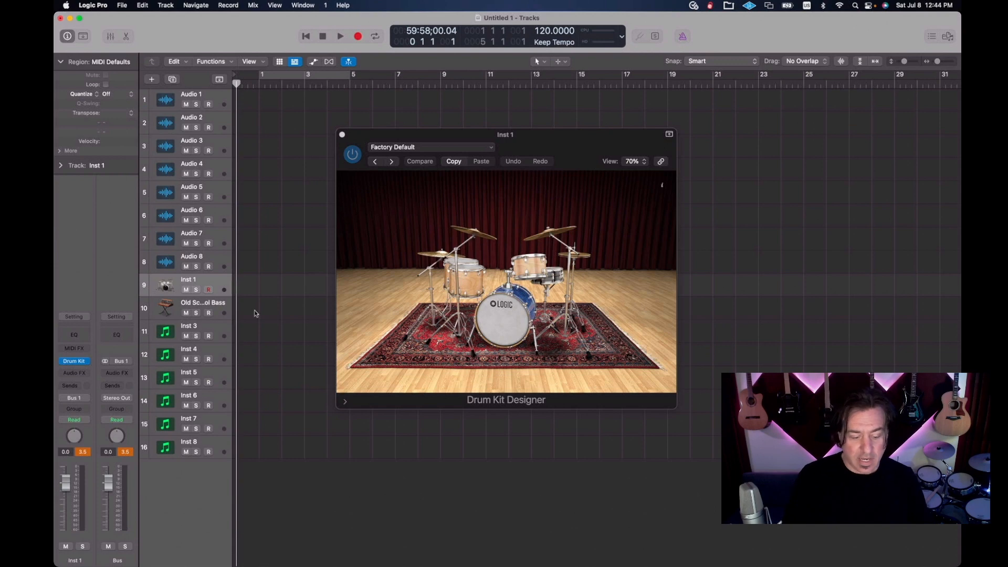
key("space")
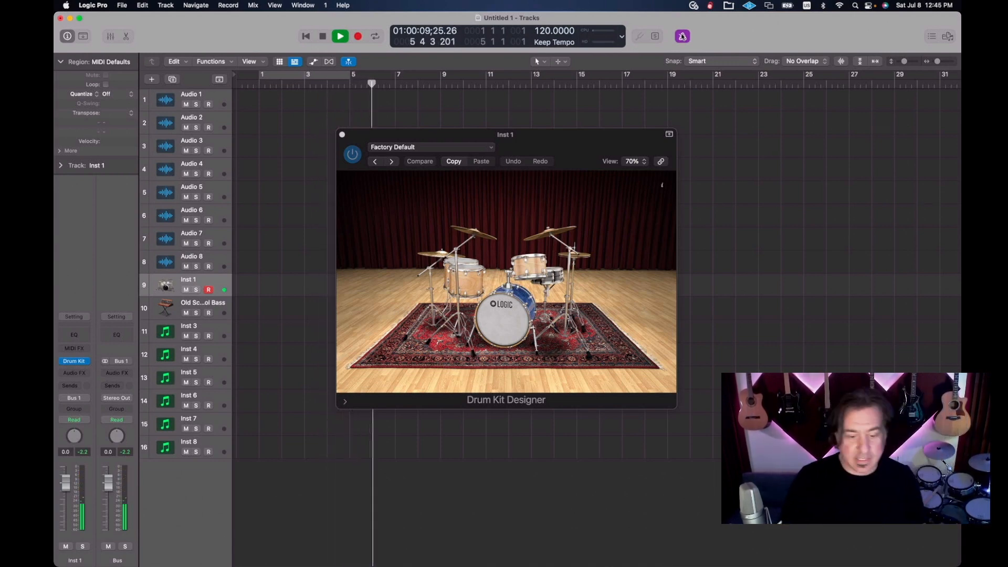
key("shift+r")
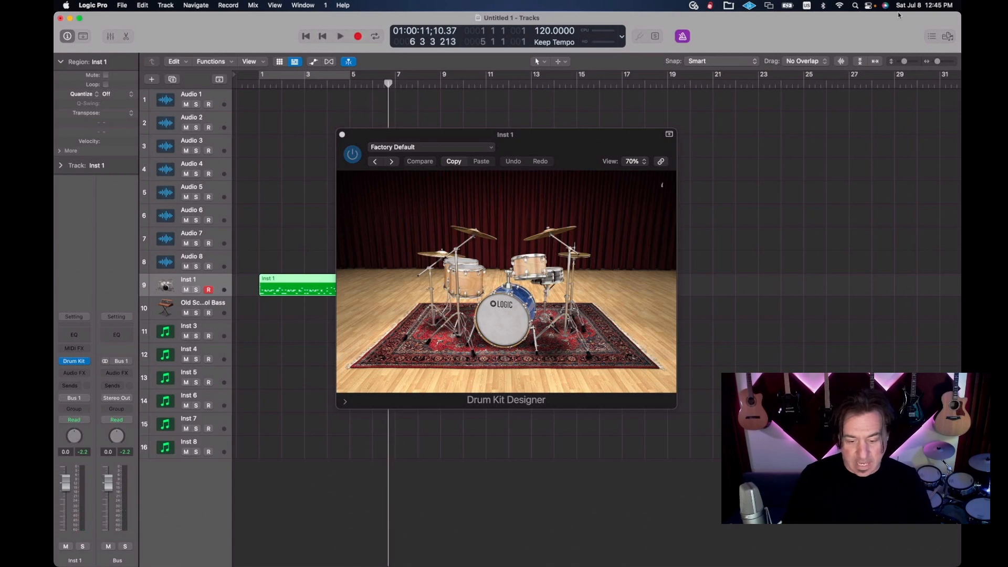
Step: Move the Drum Kit Designer window clear of the region, cycle bars 1 to 5, and set the default MIDI region quantize to 1/8 Note
left_click_drag(643, 151, 816, 138)
left_click(307, 74)
left_click(116, 94)
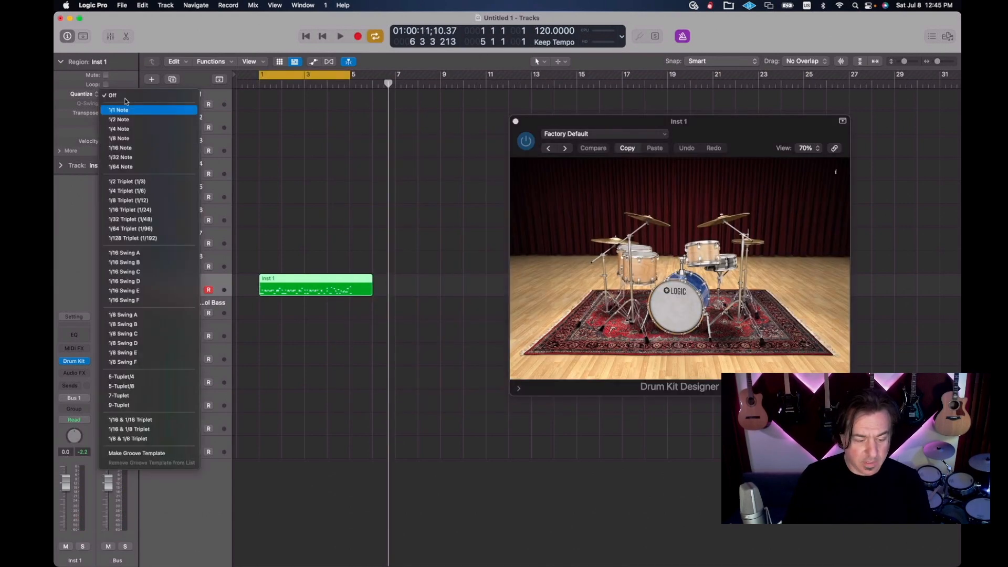
left_click(147, 175)
left_click(288, 189)
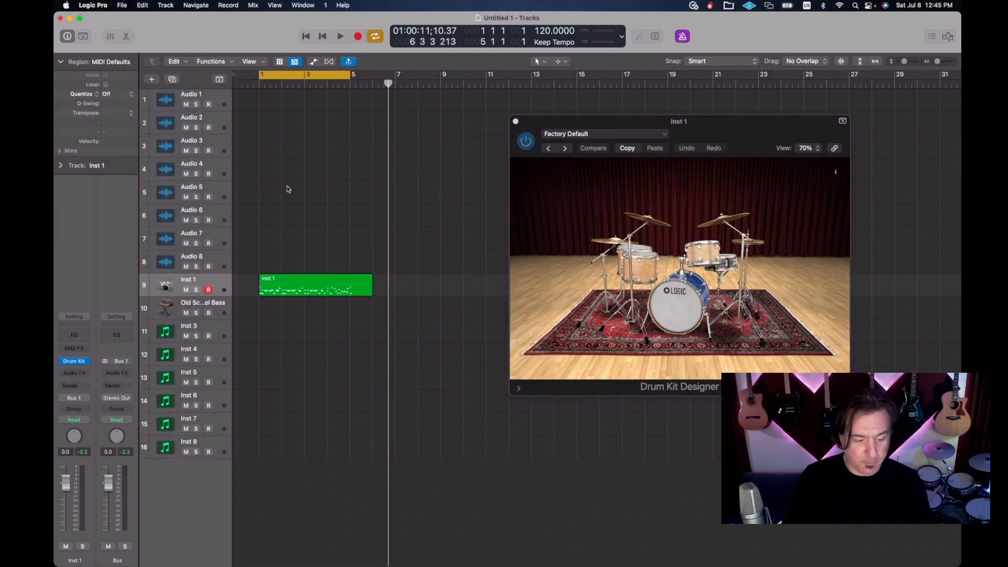
left_click(117, 93)
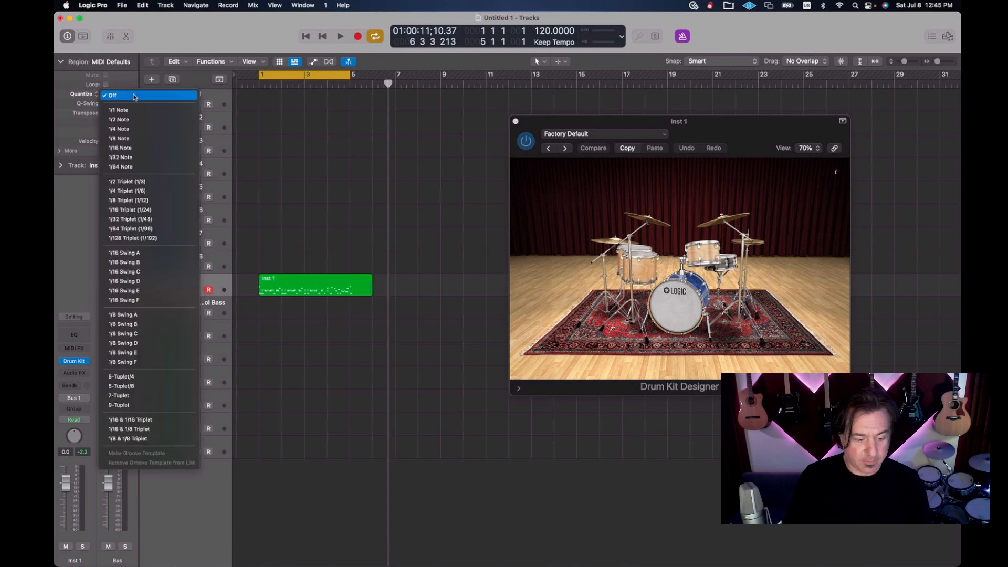
left_click(120, 139)
Step: Play back the start of the cycled drum part, stop it, and turn cycle mode off
key("space")
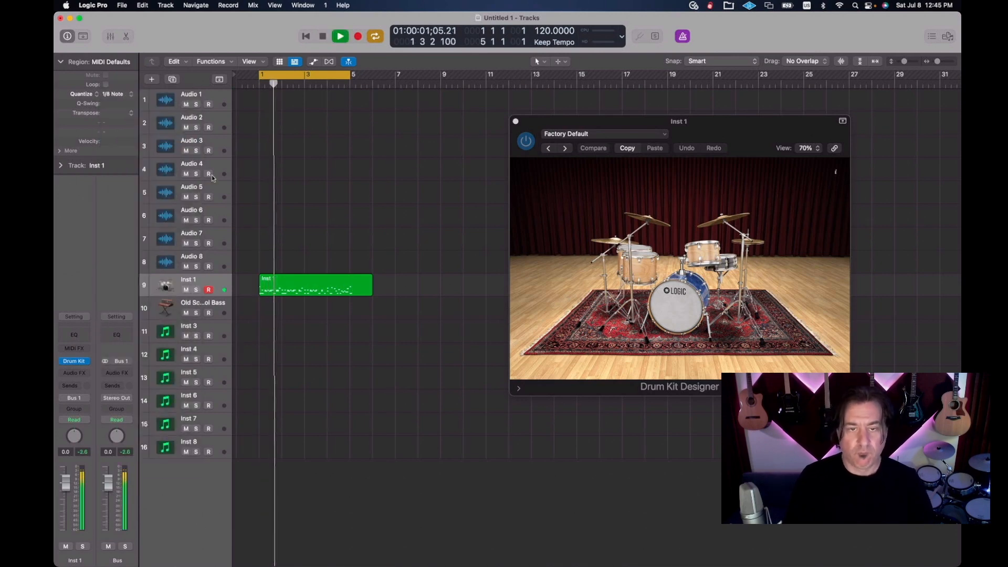
key("space")
left_click(245, 73)
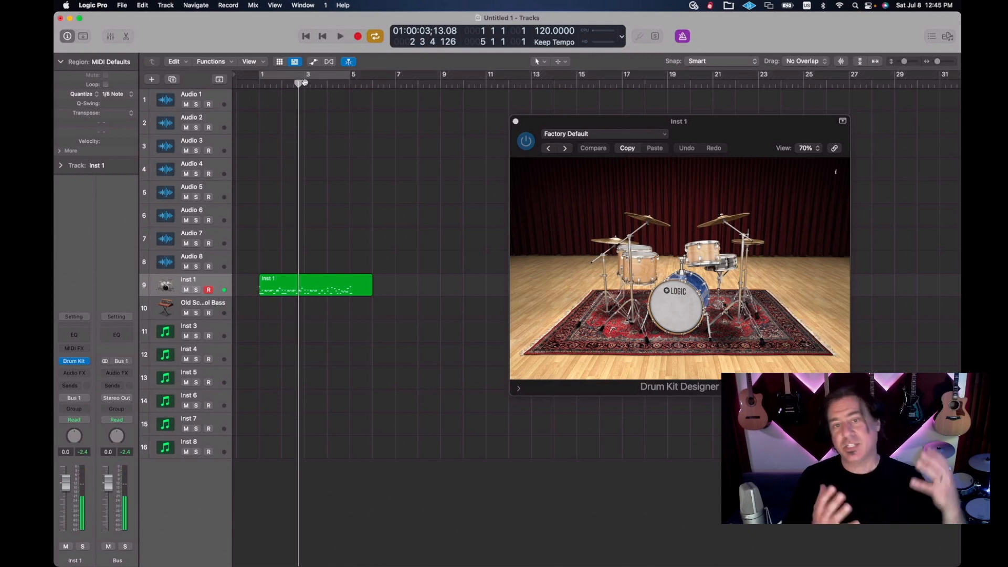
key("c")
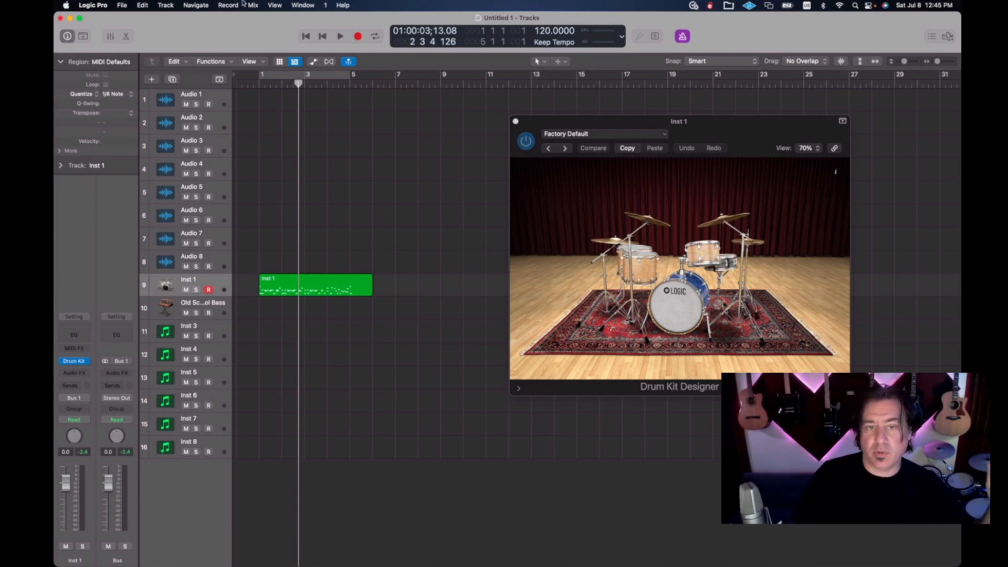
Step: Capture a bass performance over the drums on the Old School Bass track from the project start, and route the track's output to Bus 3
left_click(305, 37)
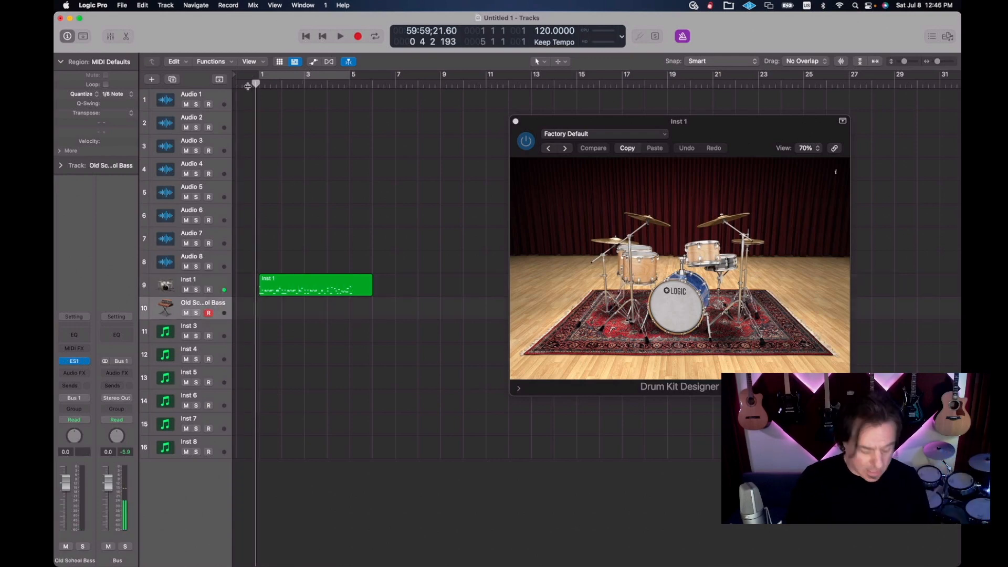
key("Return")
key("space")
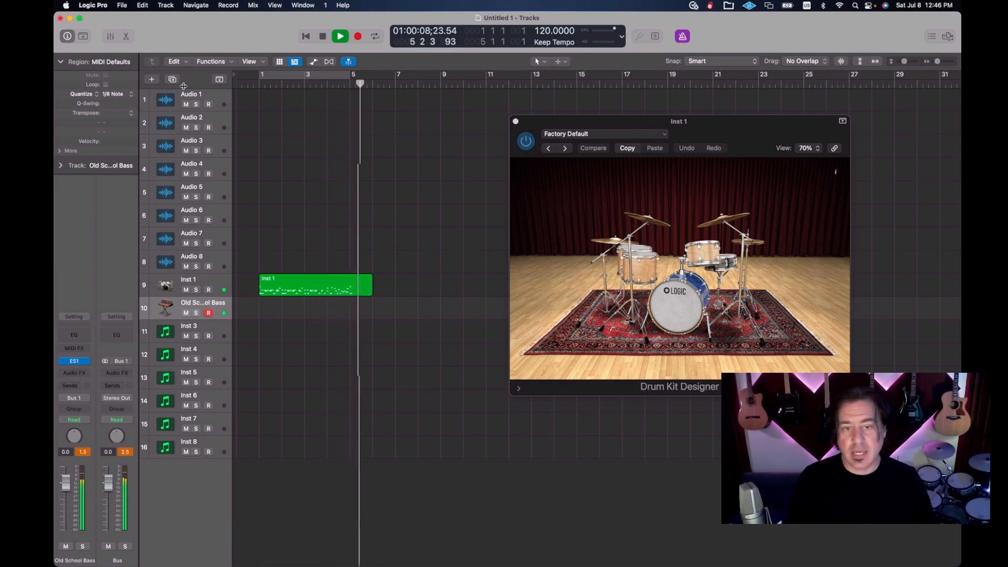
key("shift+r")
key("space")
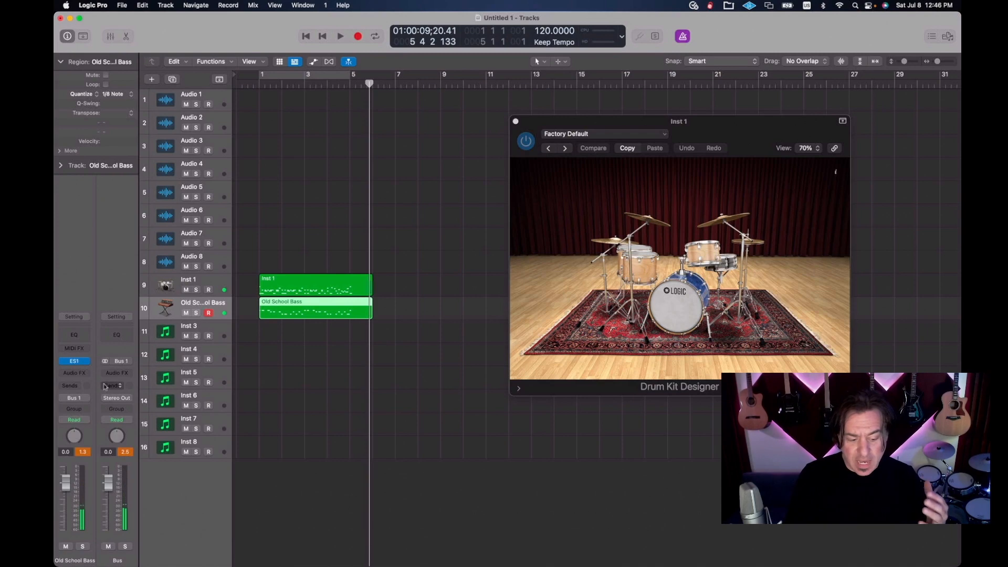
left_click(76, 398)
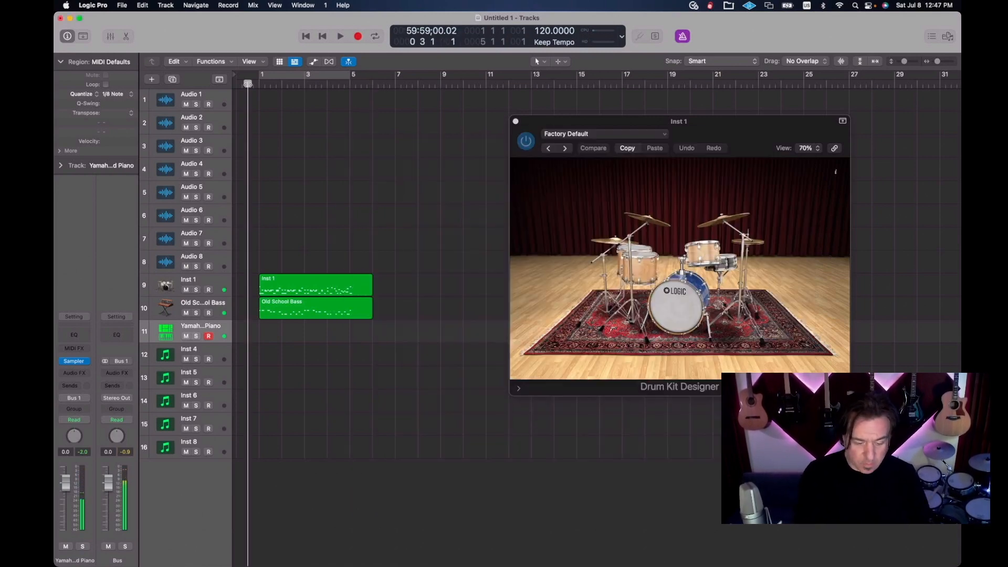
Step: Play the project from before bar 1 and capture a piano performance as a recording on the Yamaha Grand Piano track
key("space")
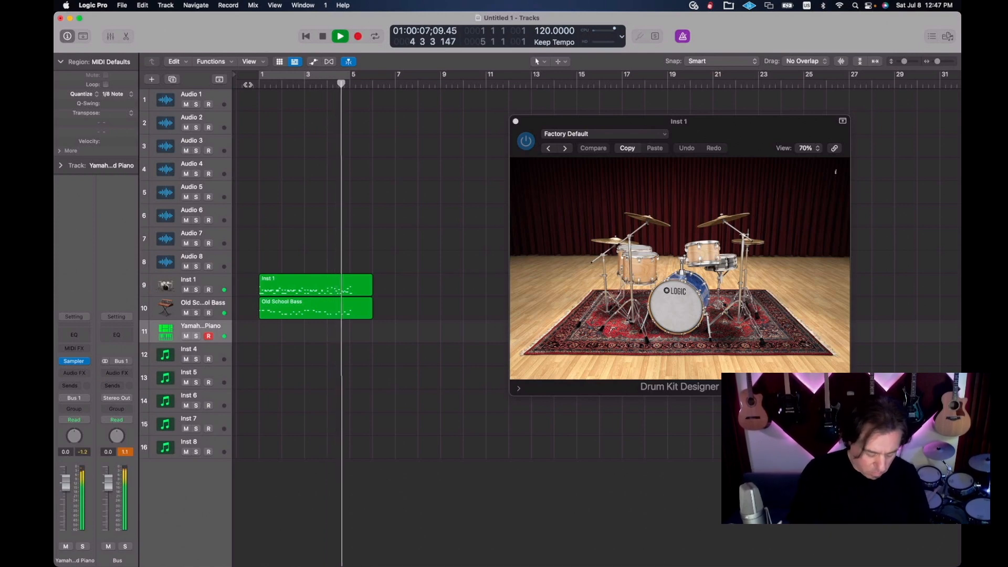
key("shift+r")
key("space")
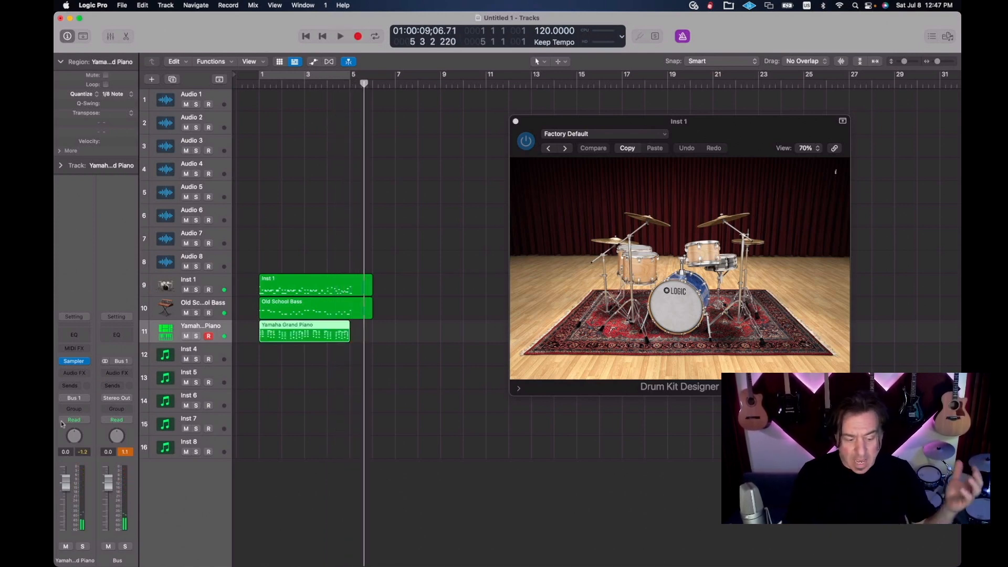
Step: Route the Yamaha Grand Piano track's output to Bus 3, and open the mixer with the Drum Kit Designer window closed
left_click(86, 401)
mouse_move(87, 439)
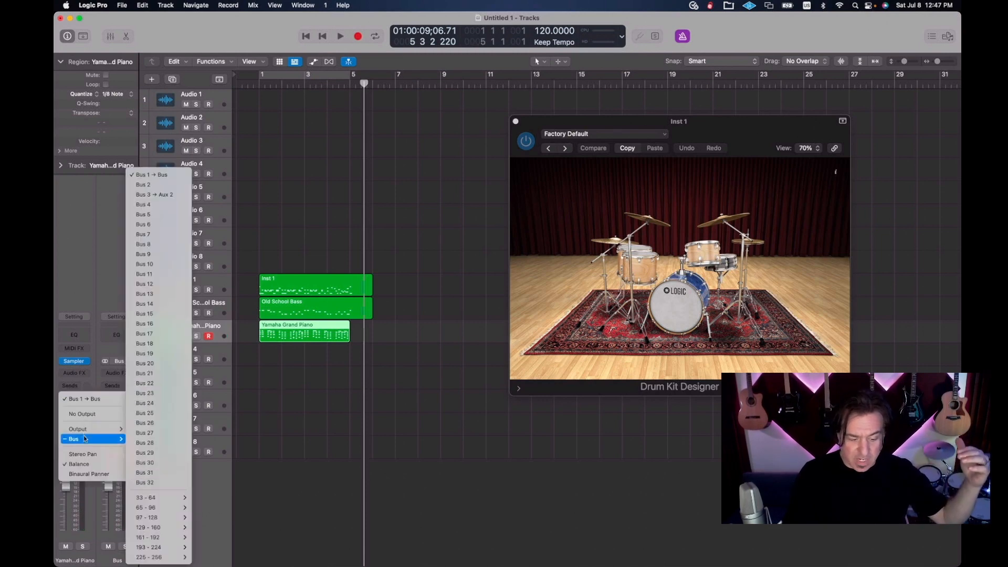
left_click(160, 195)
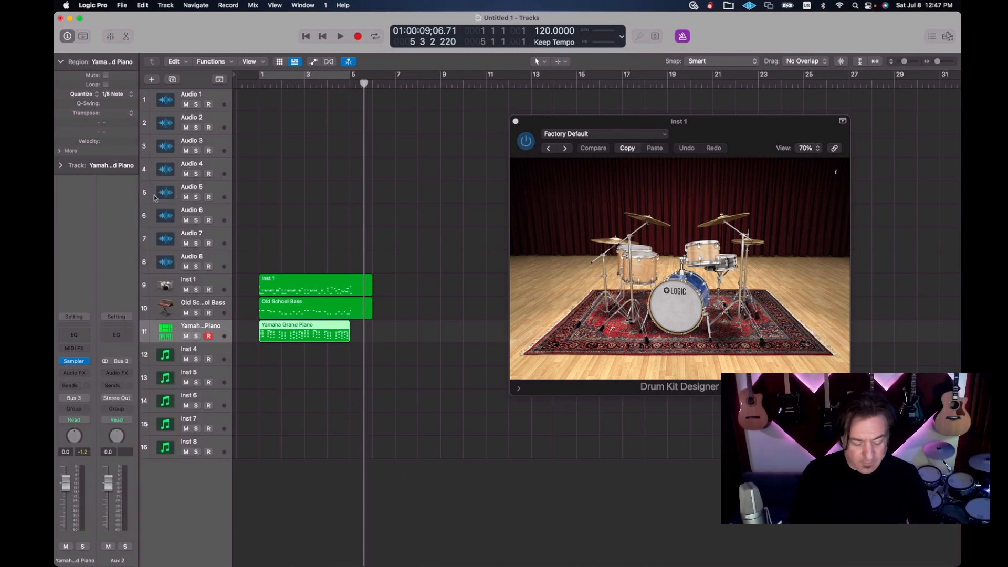
key("x")
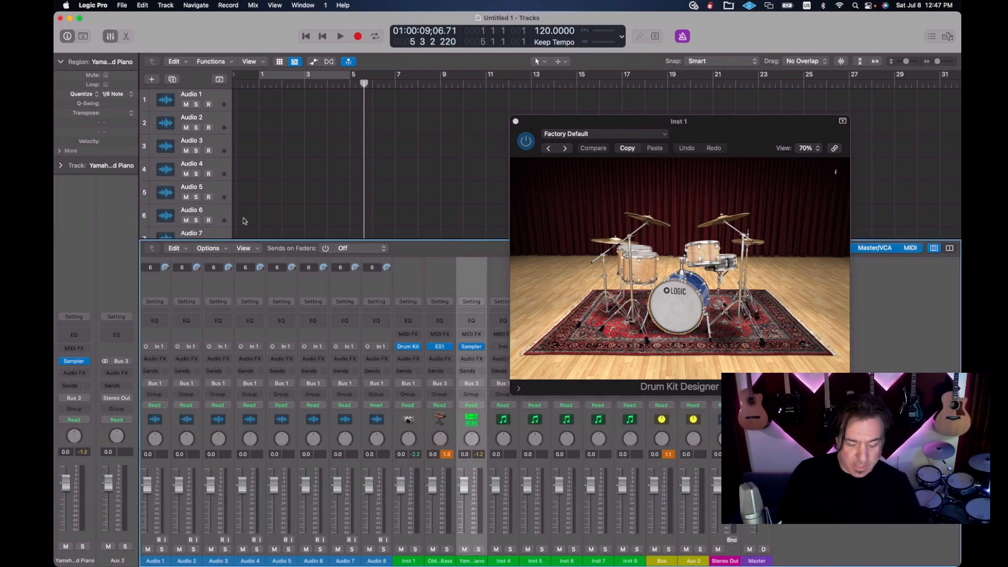
left_click(516, 121)
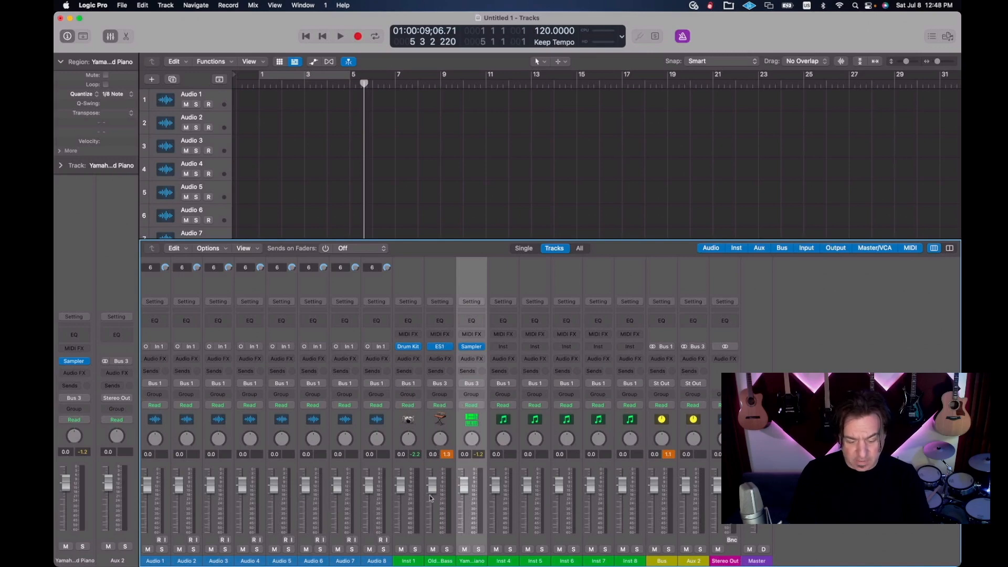
Step: Route the Old School Bass channel strip's output to Bus 2
left_click(439, 560)
left_click(448, 387)
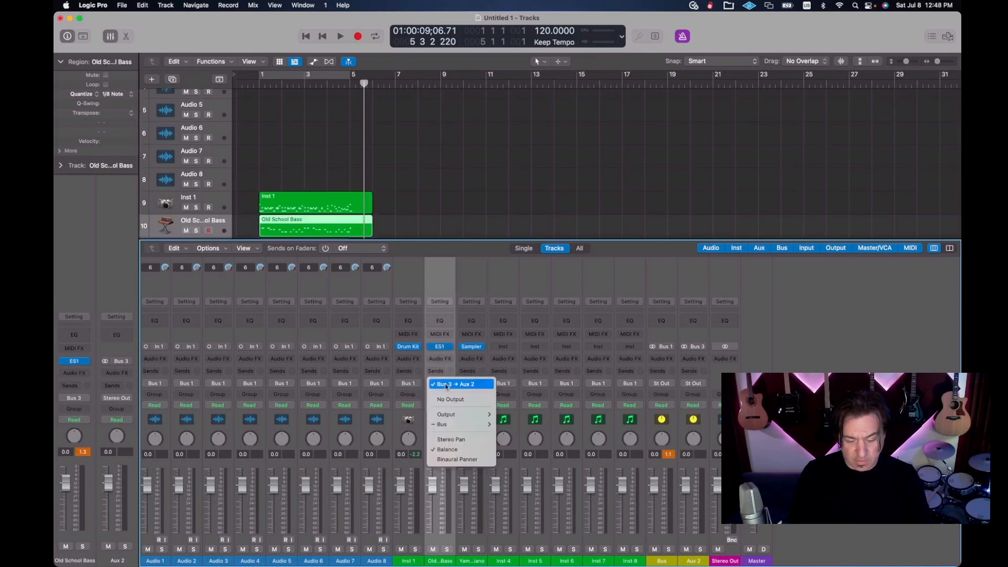
mouse_move(447, 427)
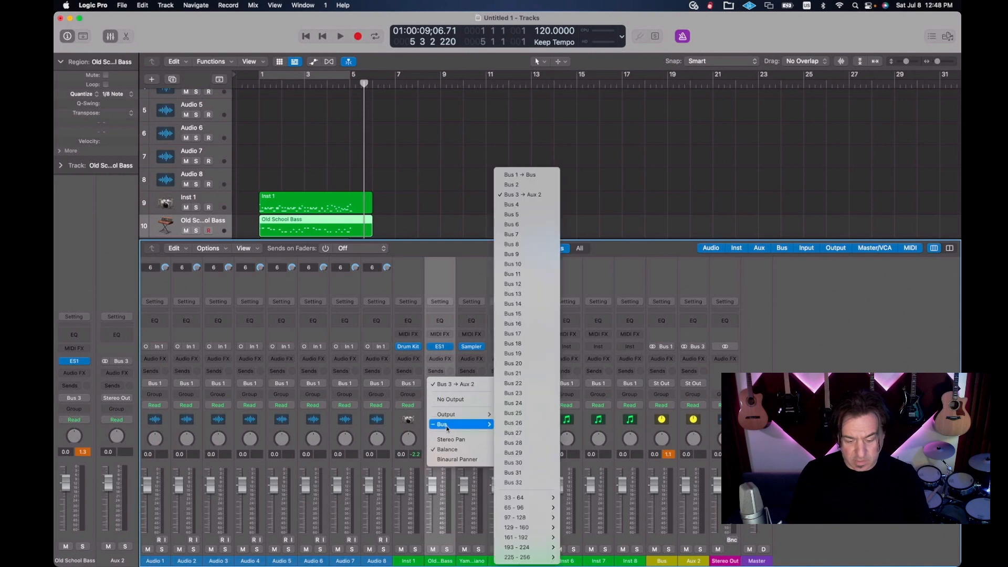
left_click(514, 184)
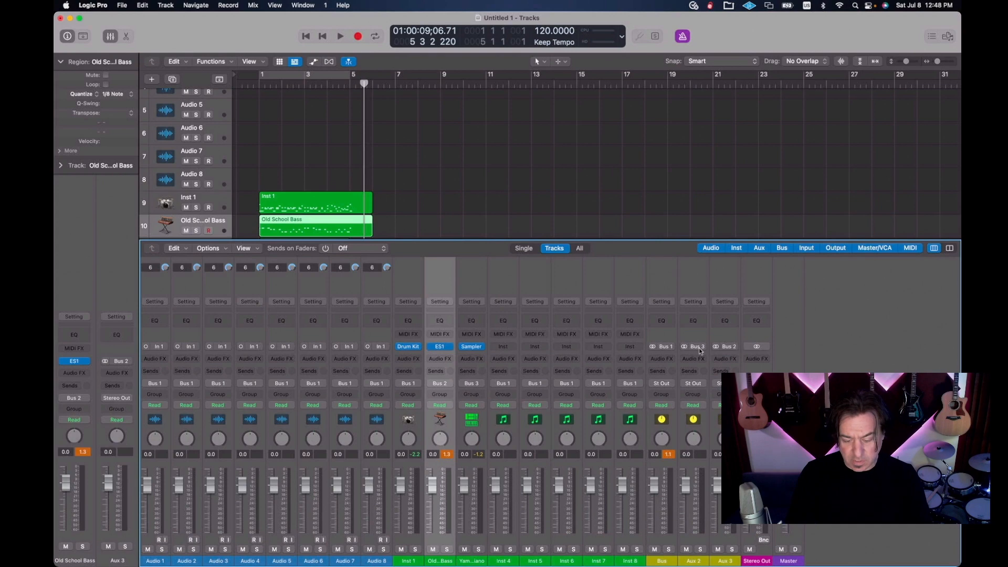
Step: Rename the bus channel strips by input: Bus 1 as Drums, Bus 2 as Bass, and Bus 3 as Keys
double_click(656, 561)
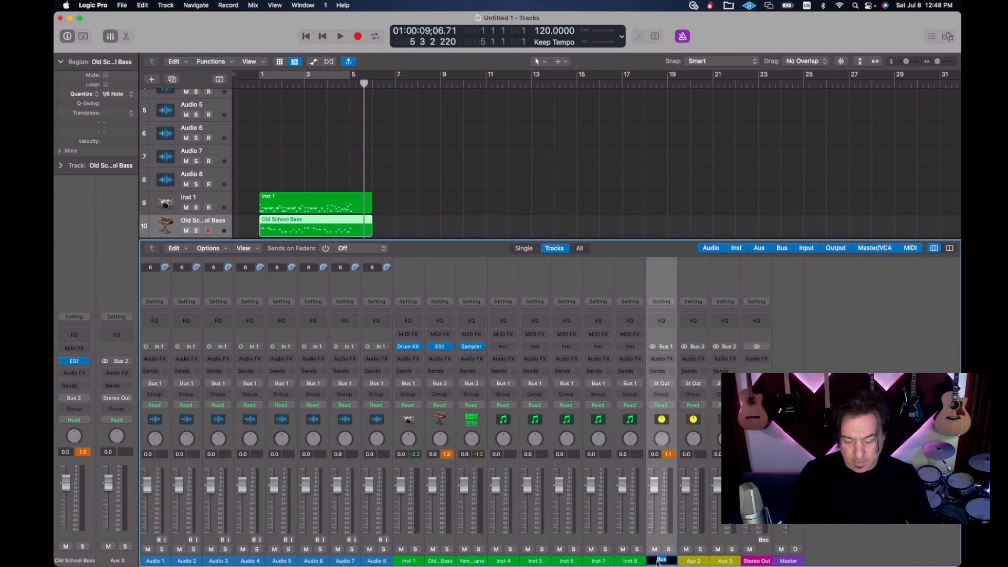
type("Drums")
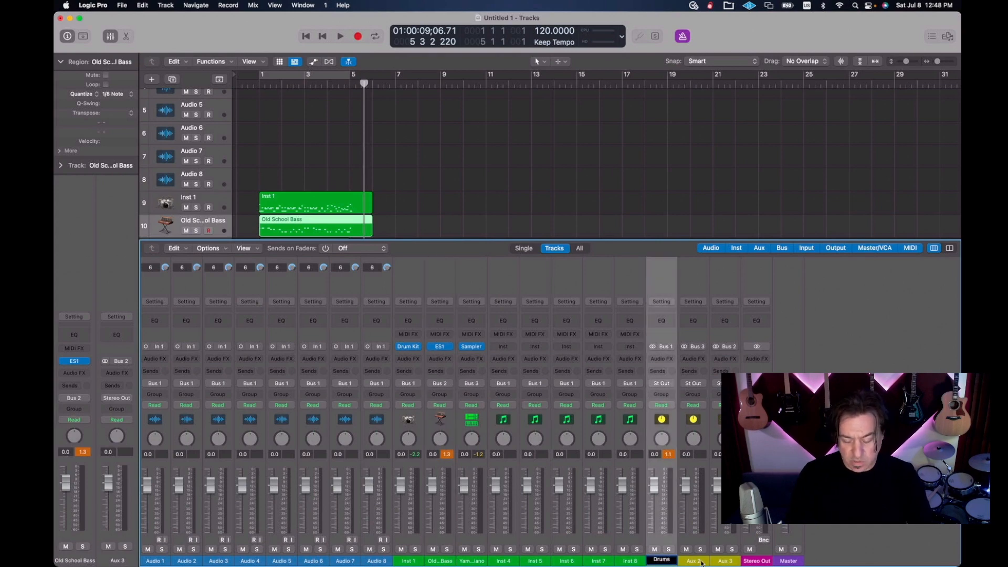
double_click(722, 561)
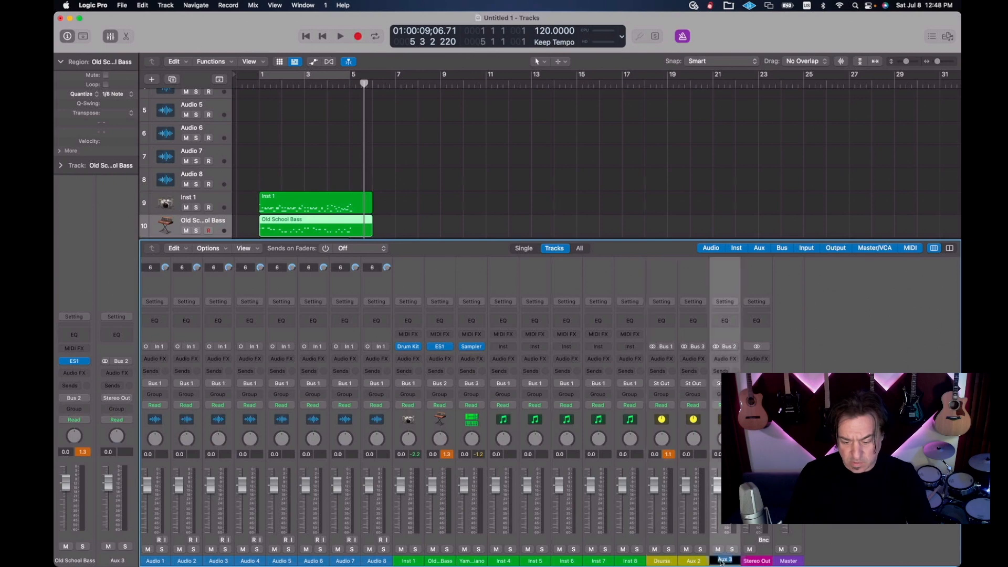
type("Bass")
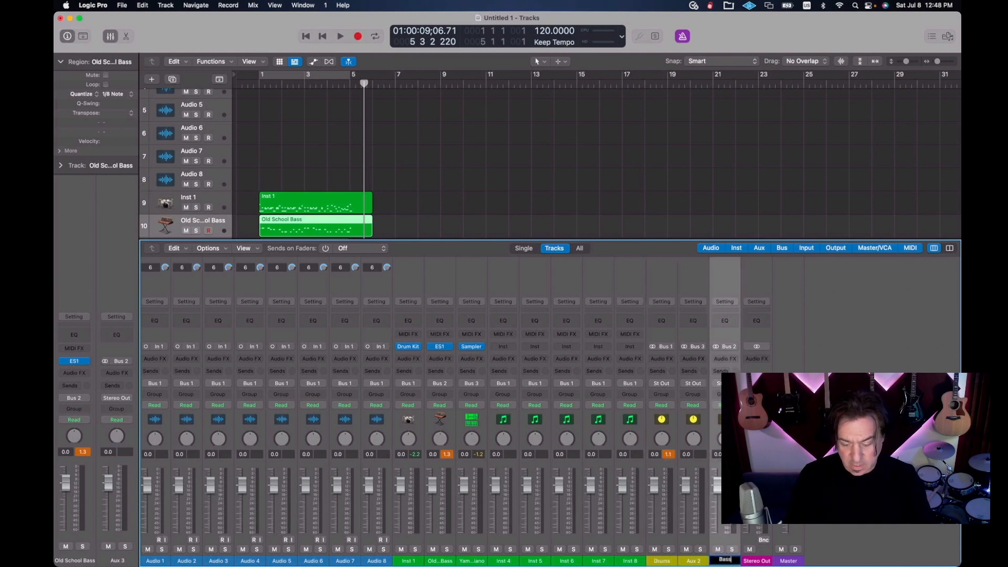
double_click(698, 561)
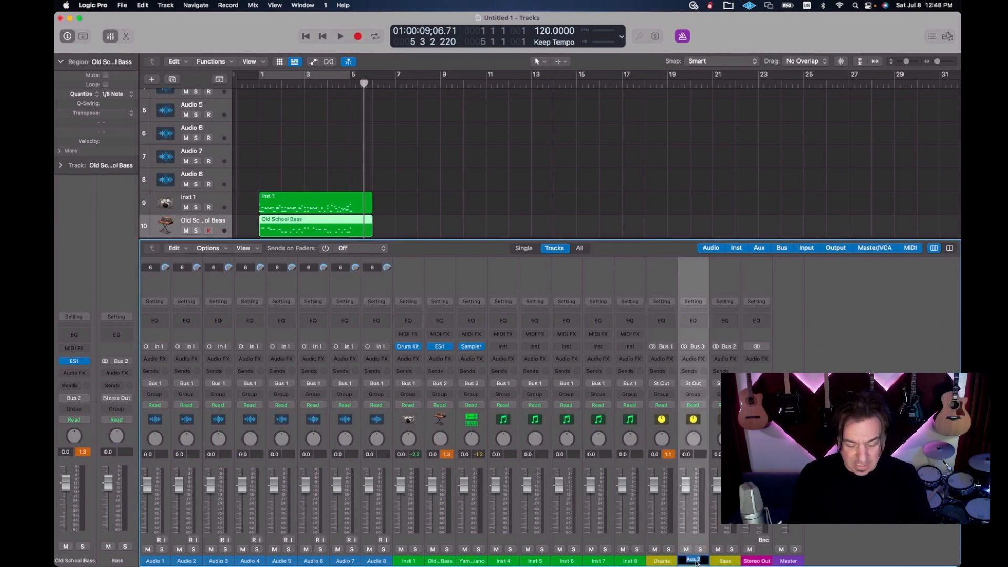
type("Keys")
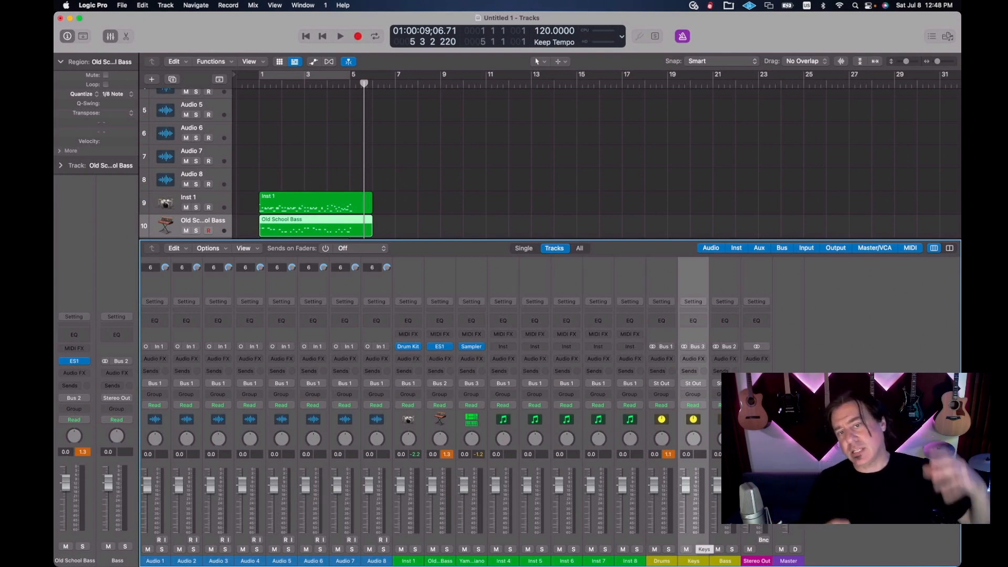